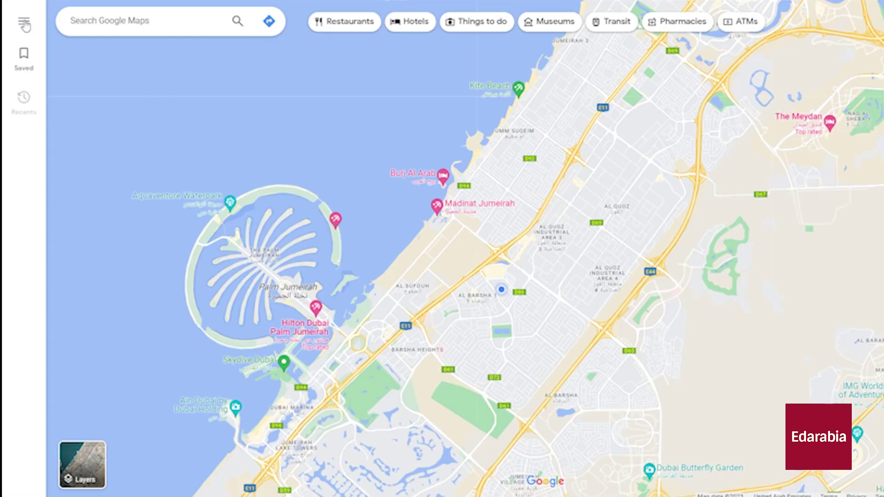
Step: Open Your timeline and browse 14 December 2022's drives and the Mumbai–Bengaluru flight
left_click(24, 23)
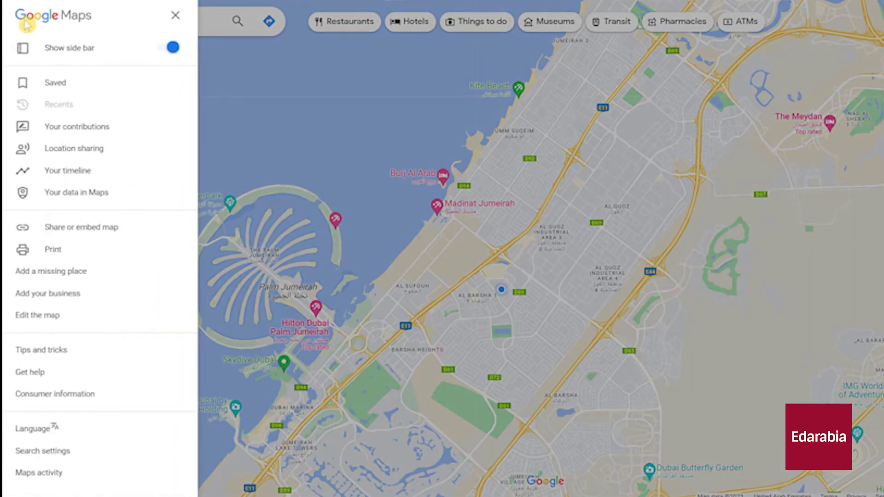
left_click(81, 173)
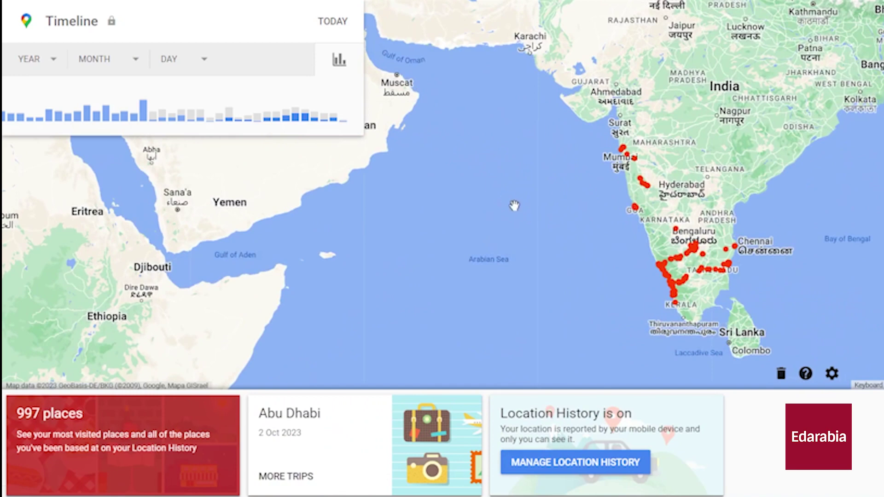
left_click_drag(515, 206, 494, 192)
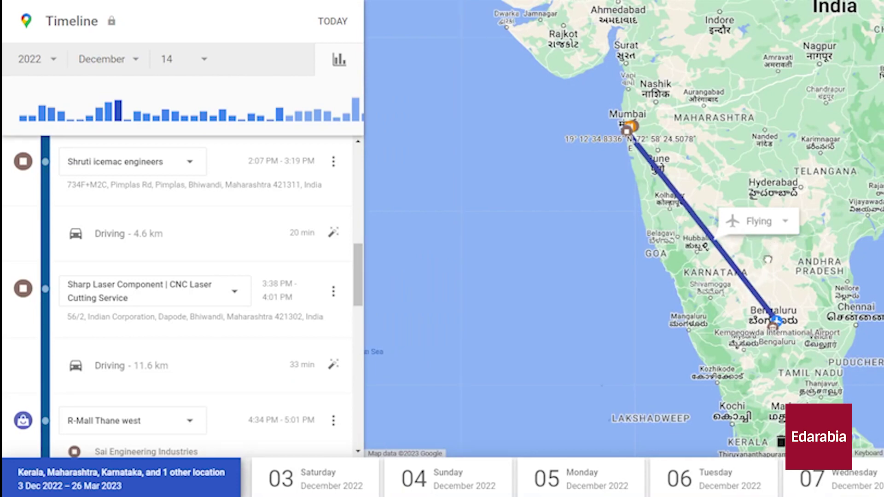
left_click_drag(774, 244, 703, 249)
scroll(582, 230, "up", 1)
scroll(583, 231, "down", 1)
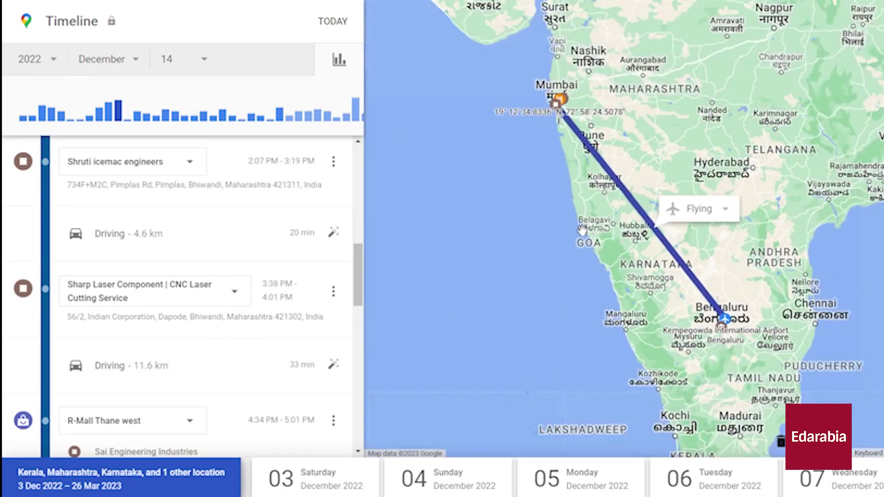
scroll(254, 226, "down", 10)
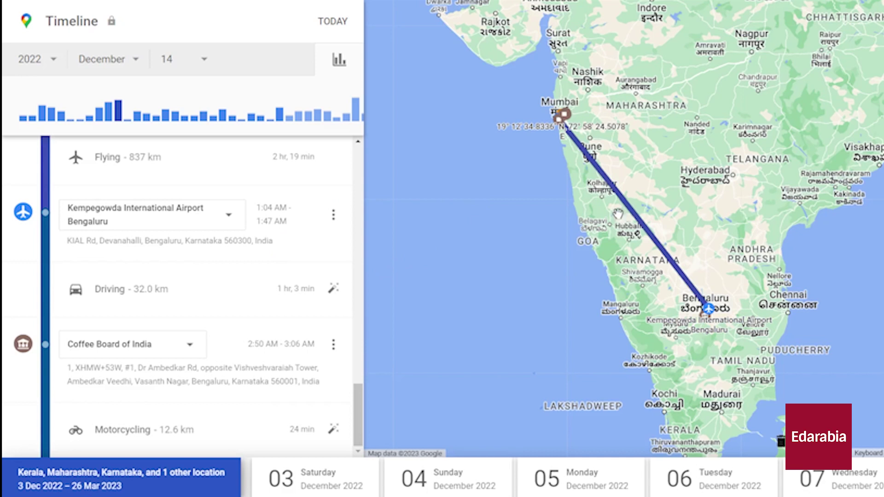
scroll(235, 191, "up", 3)
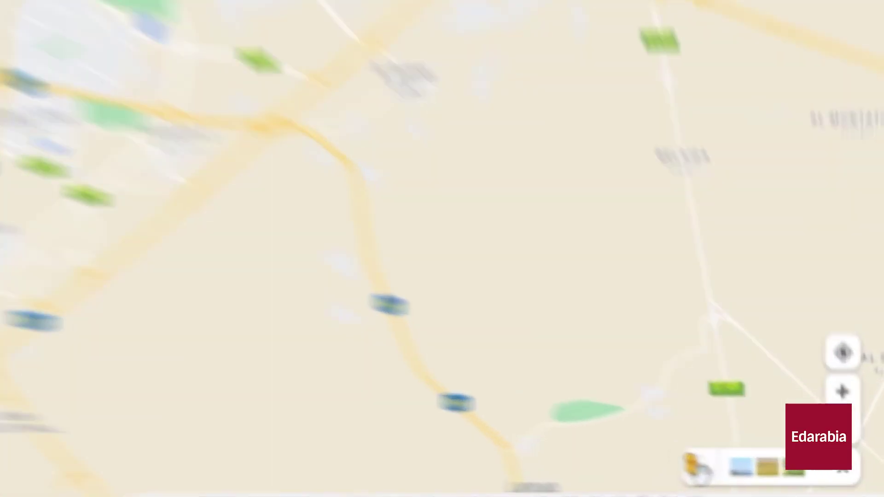
Step: Drop Street View onto E11 beneath the overpass near Dubai Internet City
left_click(697, 467)
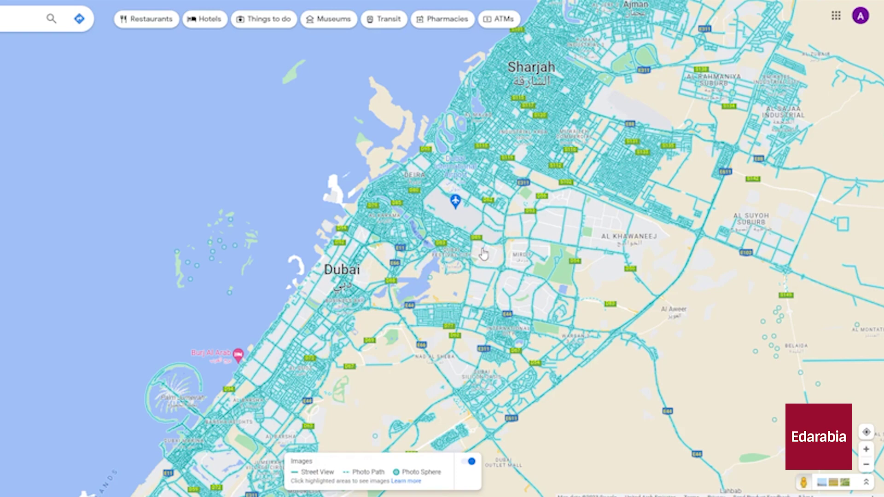
scroll(482, 254, "down", 2)
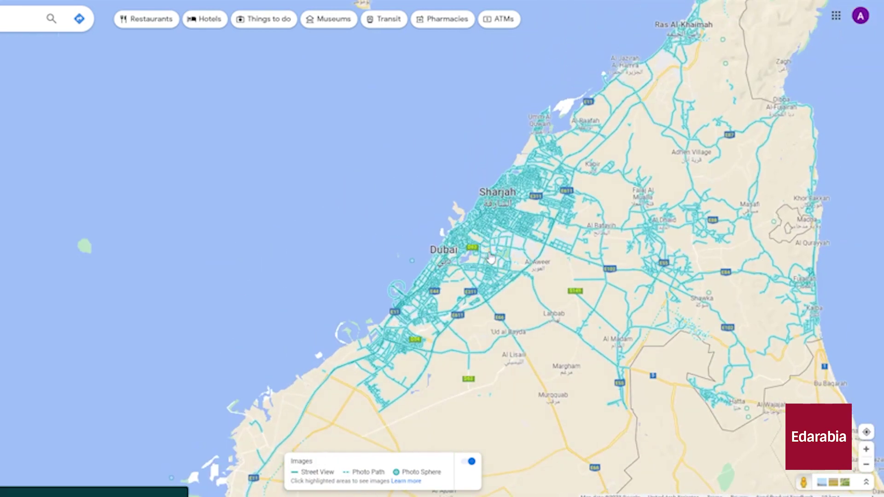
scroll(500, 263, "down", 3)
scroll(500, 264, "down", 5)
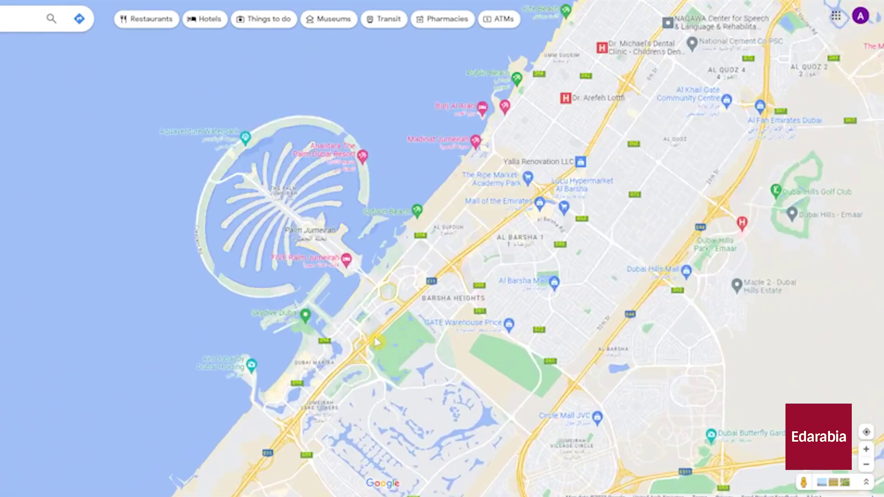
scroll(415, 230, "up", 2)
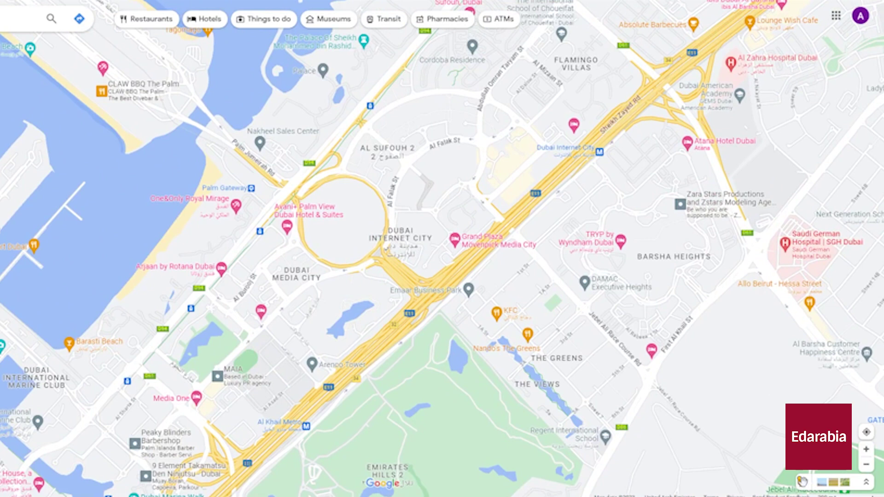
left_click(802, 482)
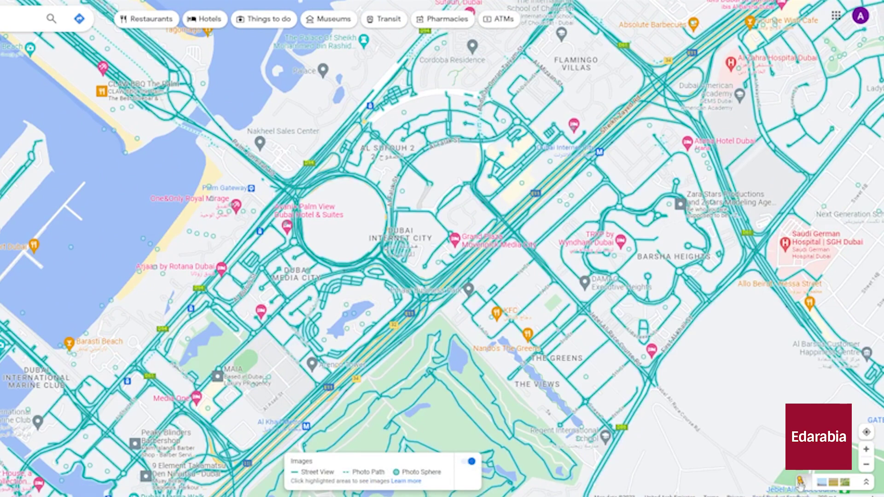
left_click_drag(801, 483, 447, 235)
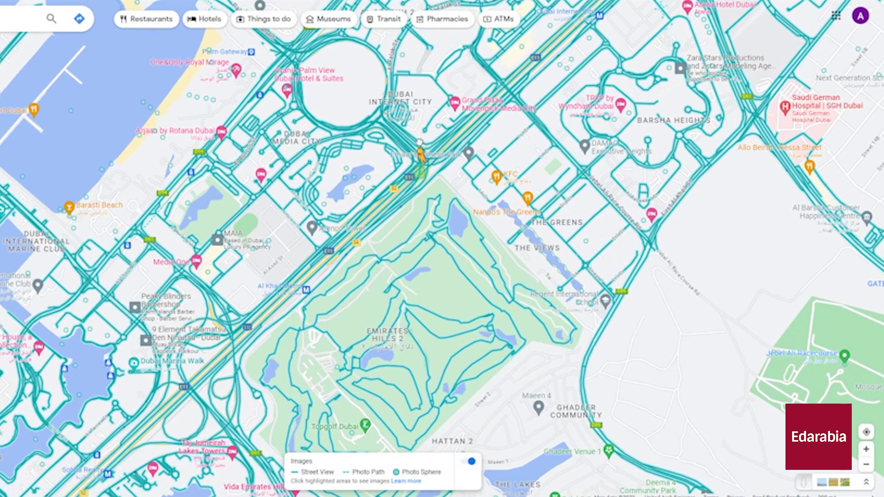
left_click_drag(418, 141, 418, 143)
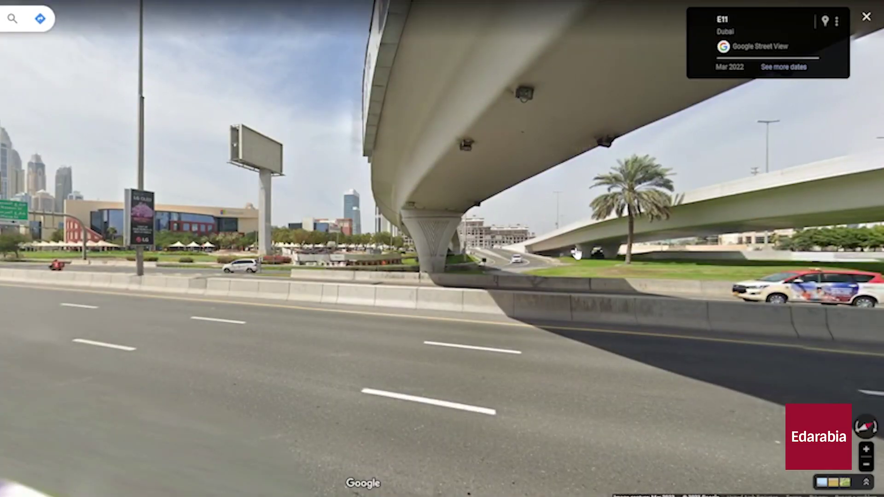
Step: Turn the panorama along E11, view an older dated capture, then return to Mar 2022
left_click_drag(577, 255, 198, 269)
left_click(777, 68)
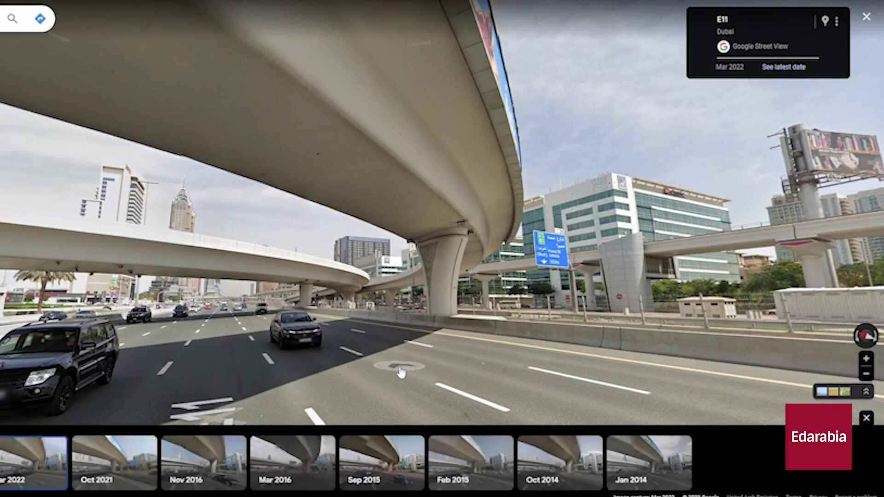
left_click(659, 479)
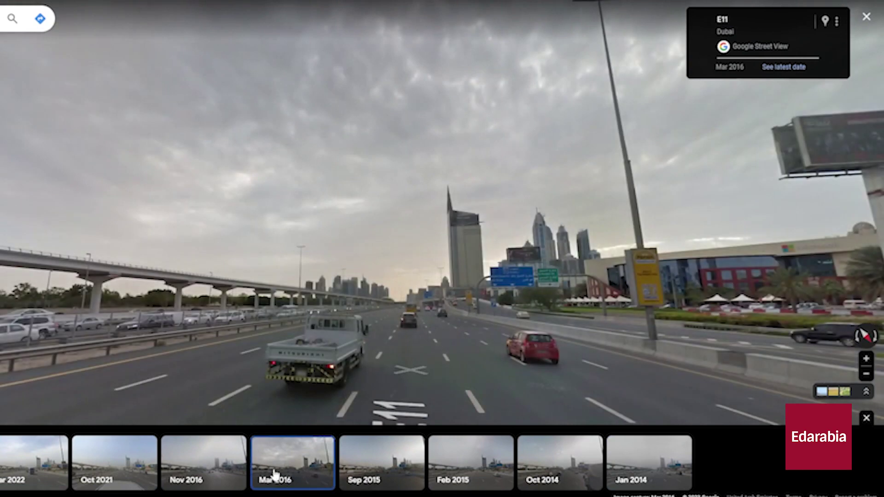
left_click(27, 468)
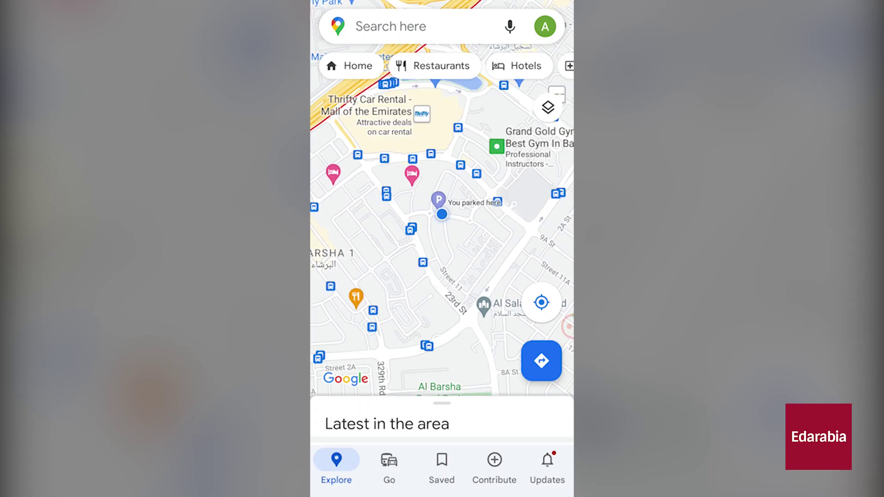
Step: Go to Settings > Navigation settings from the account menu and review the sound options
left_click(545, 26)
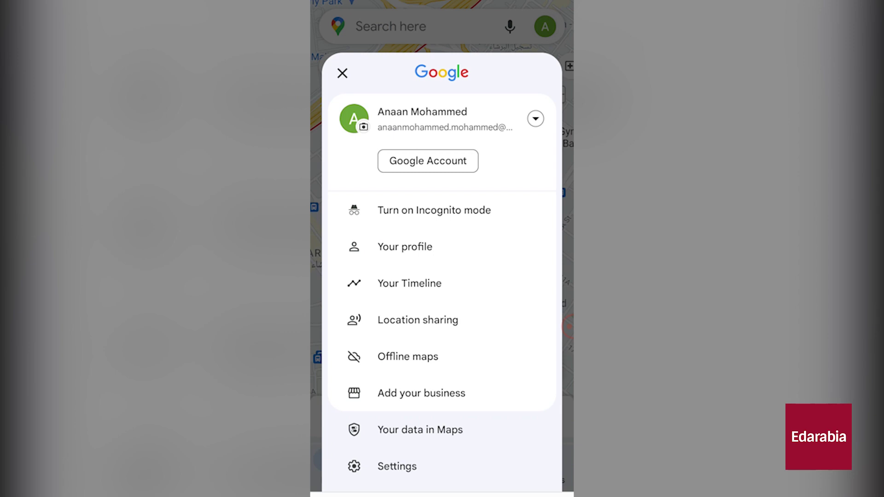
scroll(442, 276, "down", 2)
left_click(329, 24)
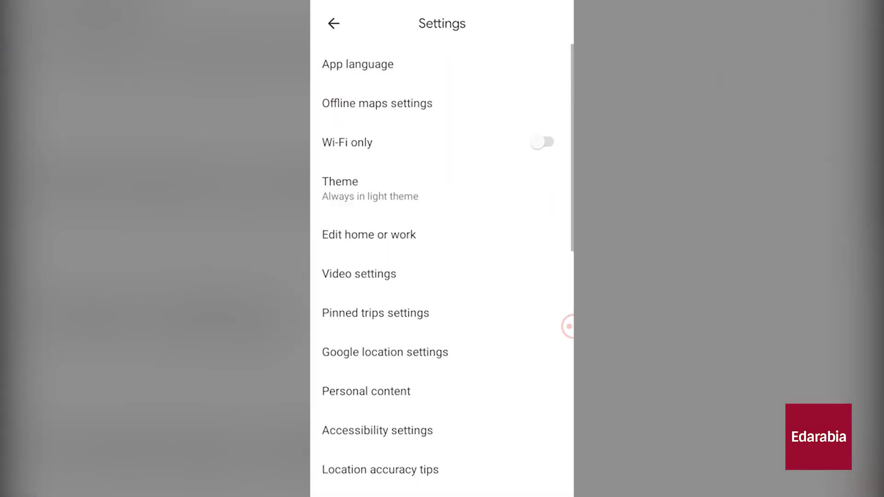
scroll(442, 276, "down", 10)
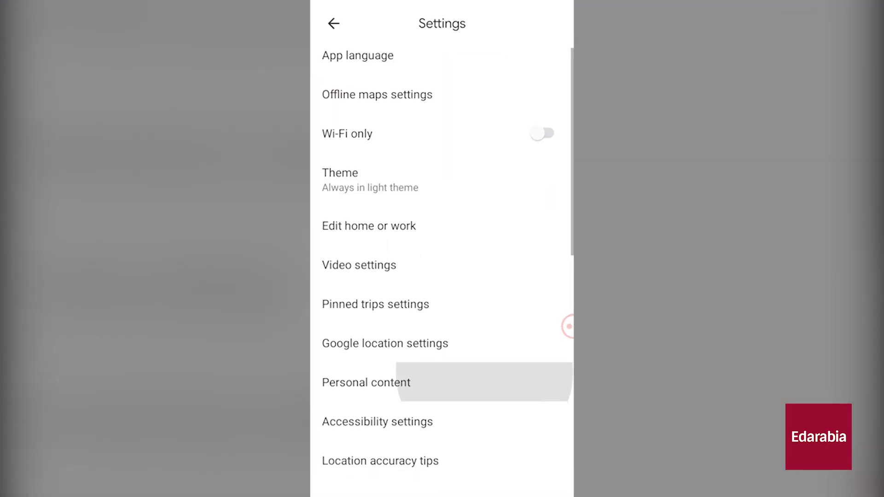
left_click(375, 276)
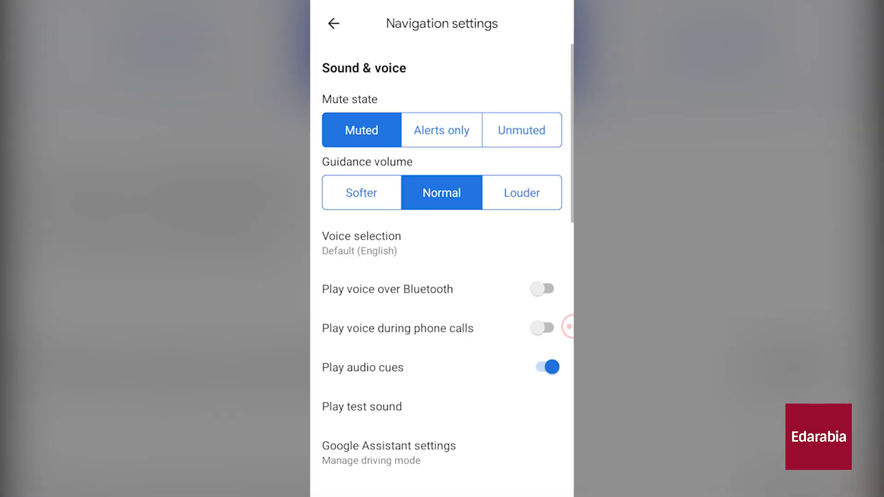
scroll(570, 327, "down", 1)
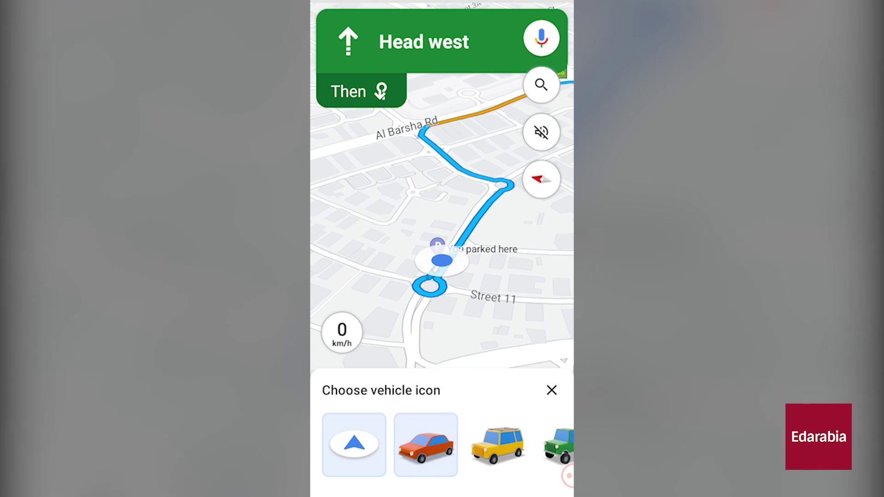
Step: Choose the red car as the navigation vehicle icon
left_click(426, 445)
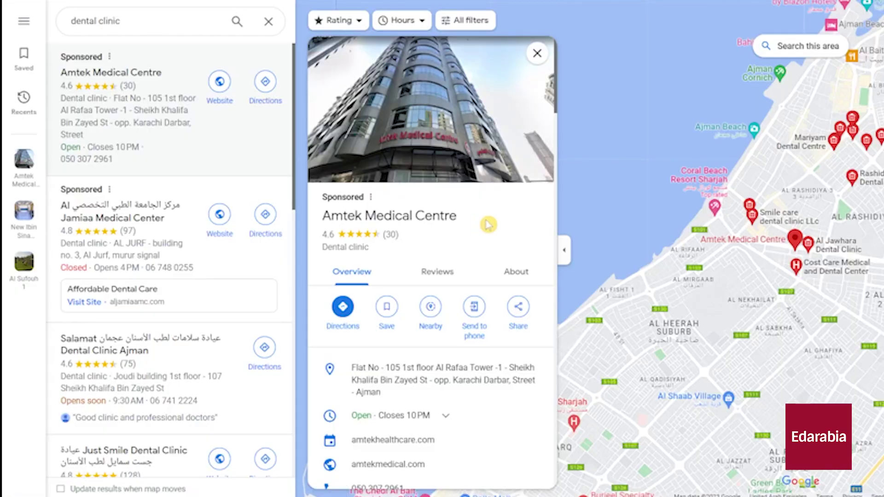
Step: Label Amtek Medical Centre 'Dentist' and reopen it through the Dentist label suggestion
scroll(487, 221, "down", 8)
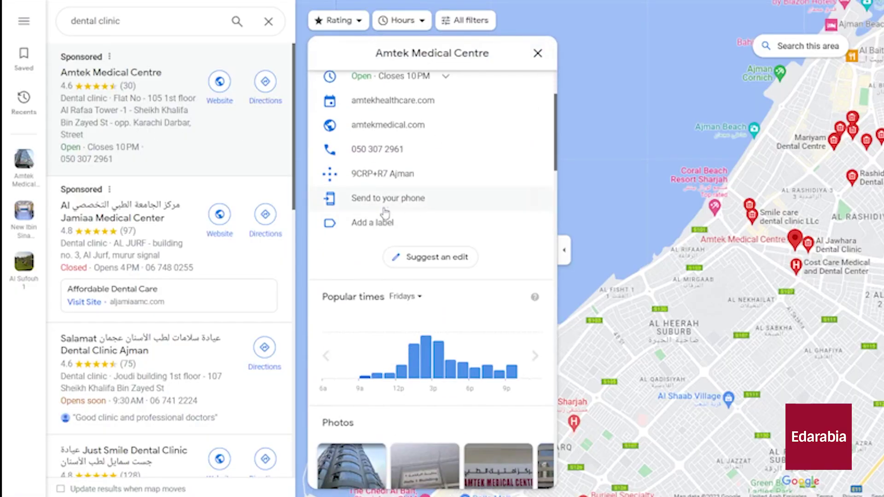
left_click(360, 226)
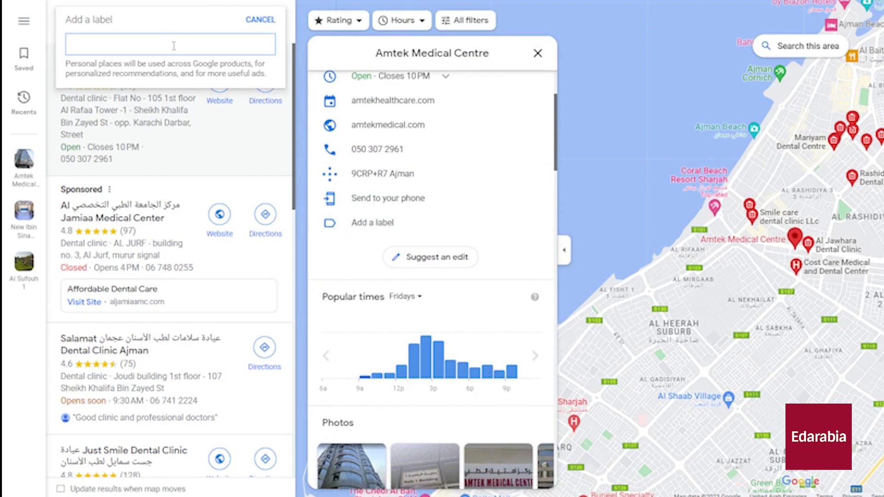
type("D")
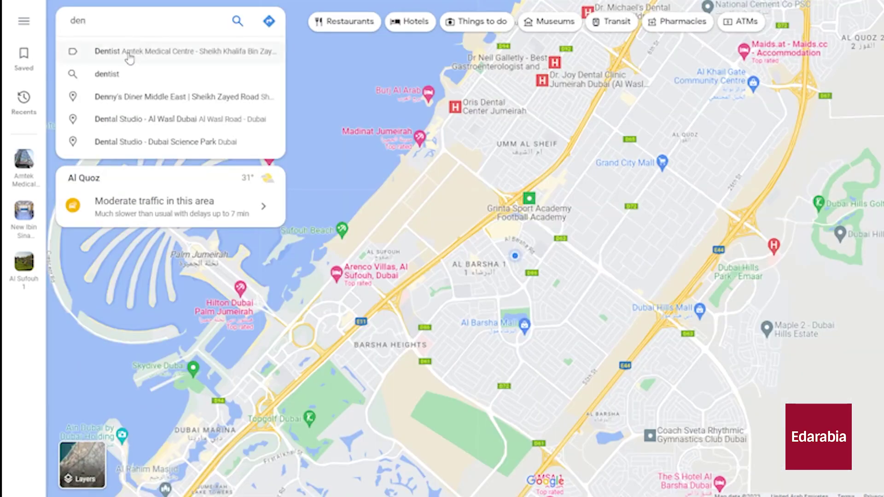
left_click(117, 51)
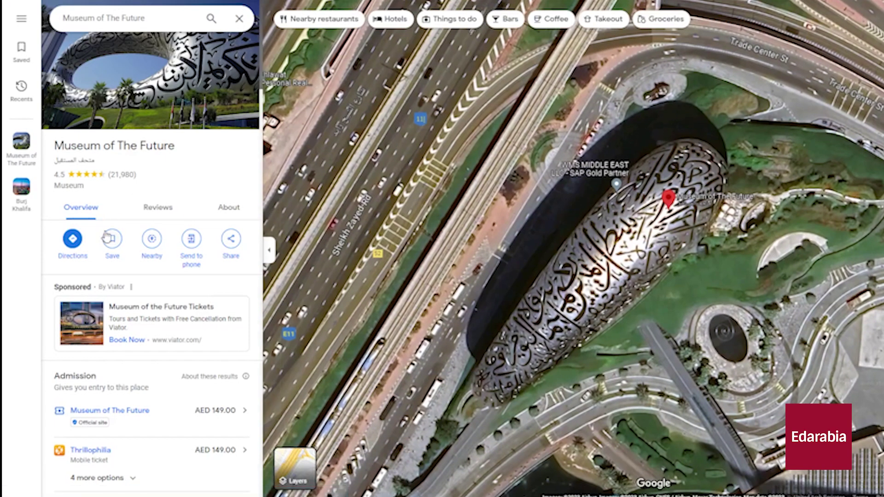
Step: Save Museum of The Future to Want to go, then open that saved list and share it
left_click(112, 239)
left_click(133, 277)
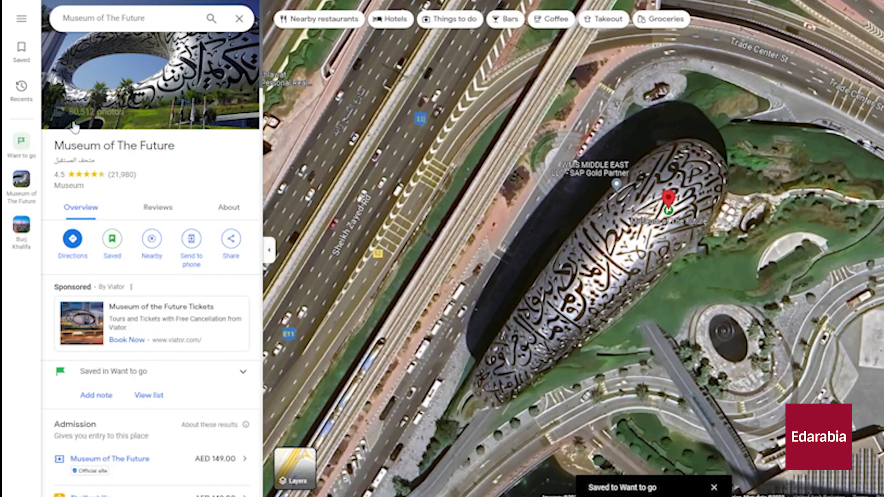
left_click(23, 25)
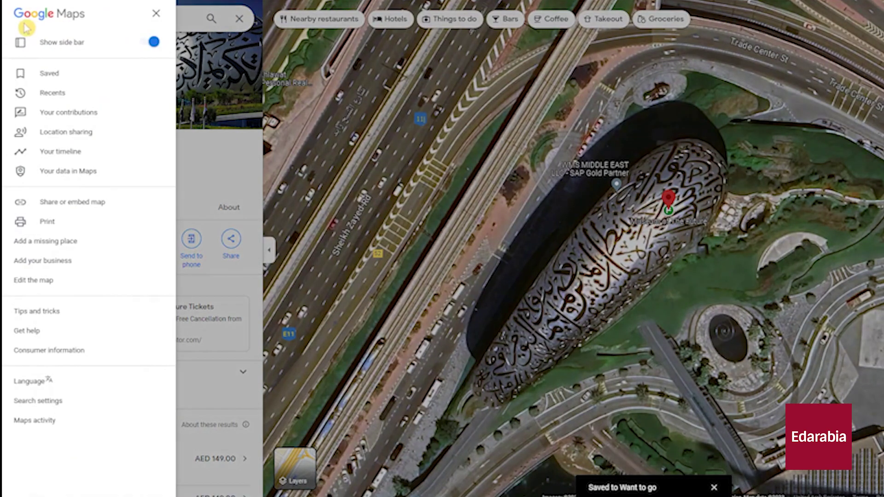
left_click(21, 51)
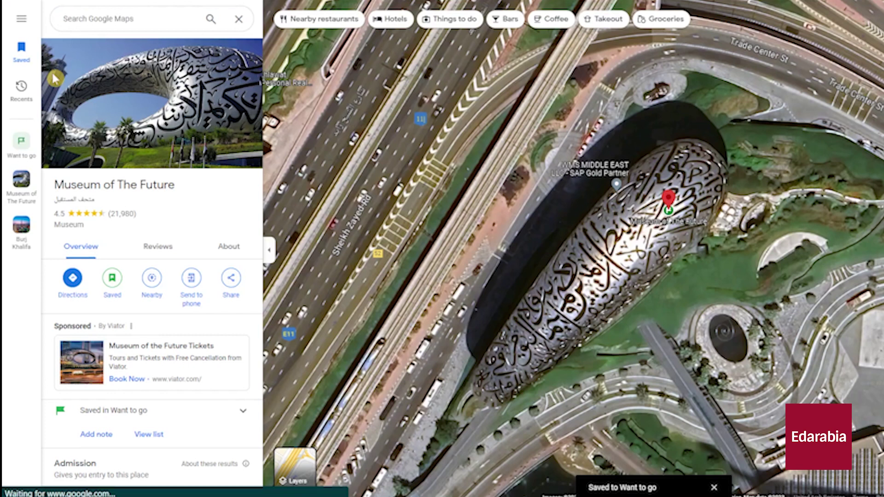
left_click(125, 119)
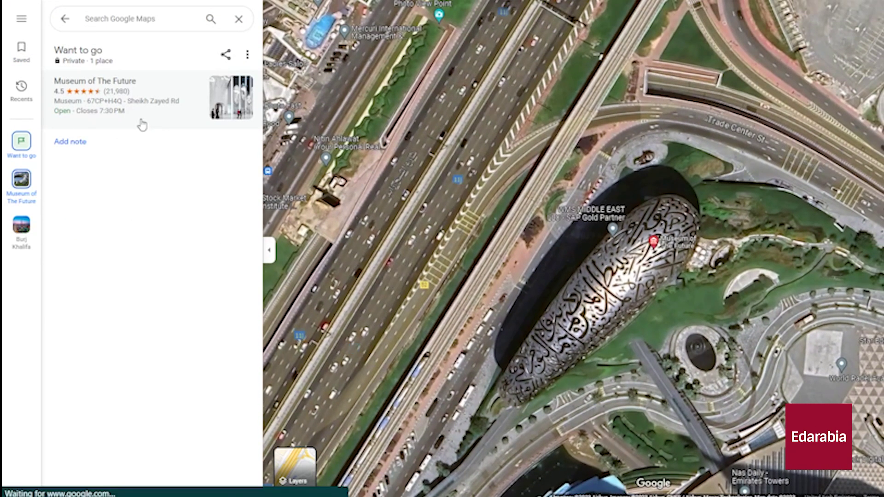
left_click(226, 56)
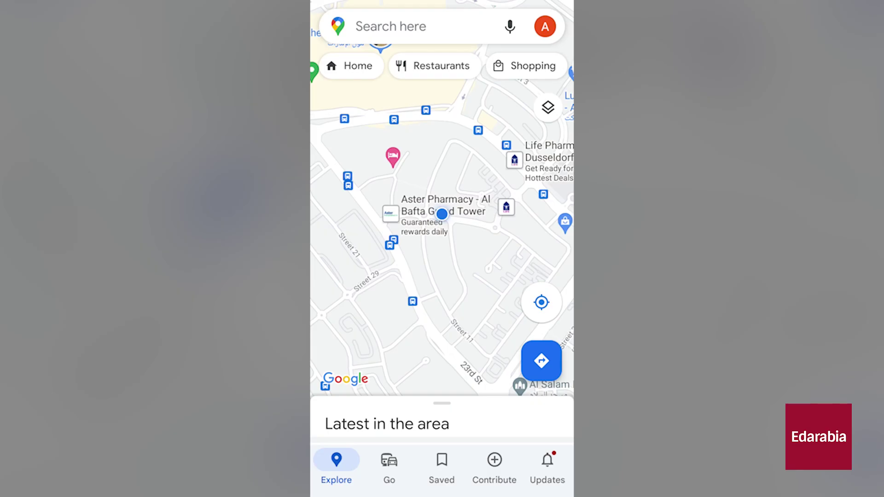
Step: Download a custom offline map of Al Barsha spanning Kite Beach to Dubai Sports City
left_click(545, 26)
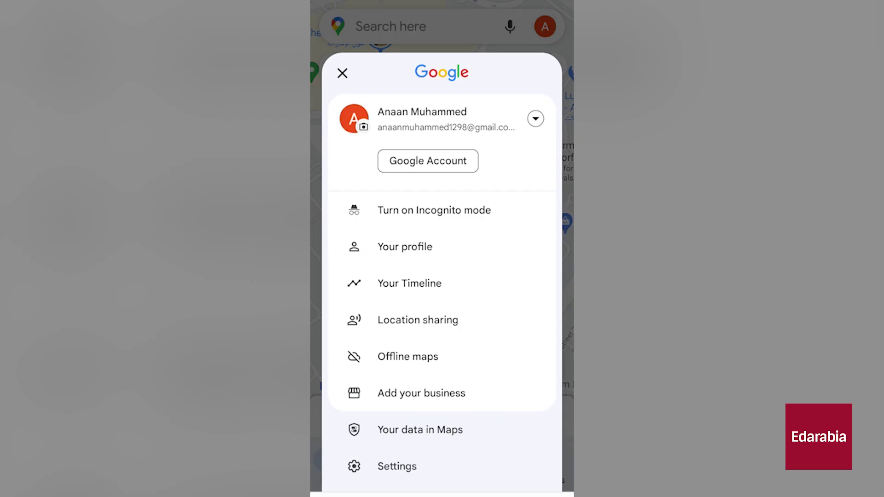
left_click(408, 357)
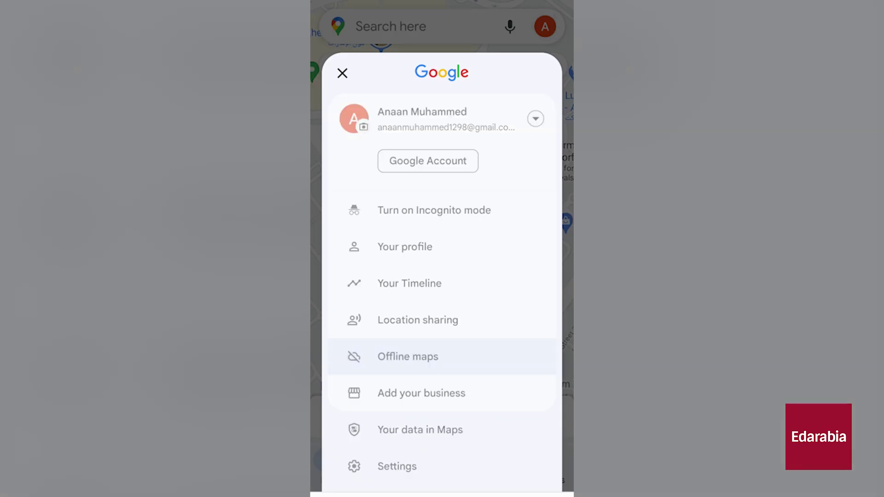
left_click(423, 166)
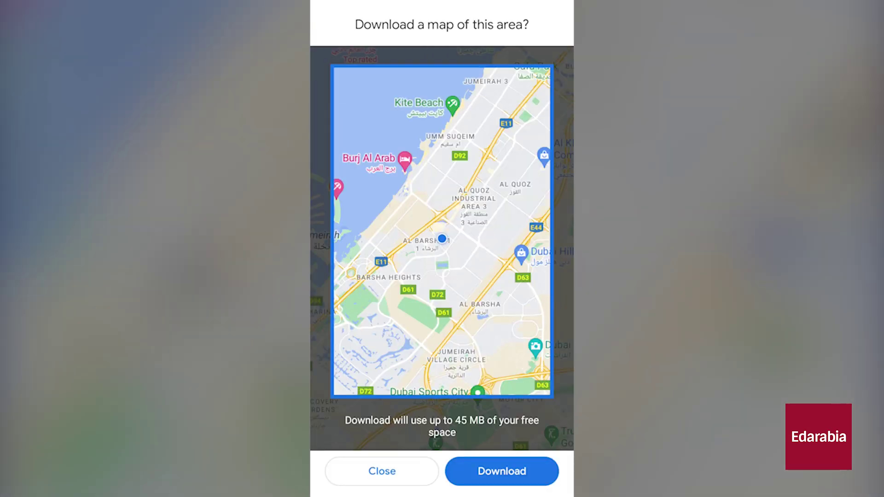
scroll(443, 231, "down", 5)
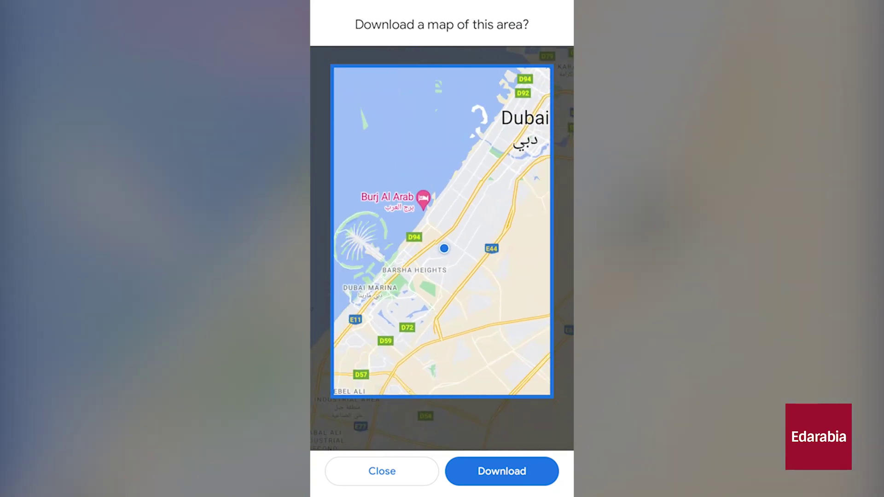
scroll(442, 232, "down", 4)
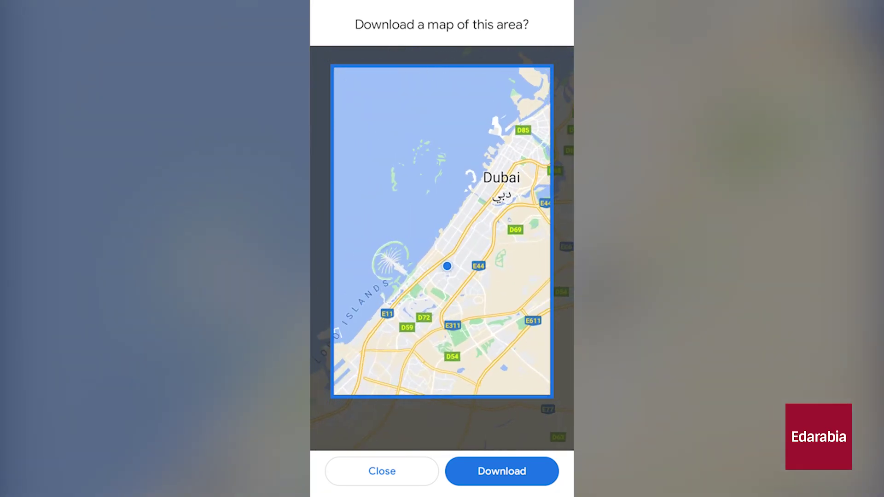
scroll(442, 231, "up", 5)
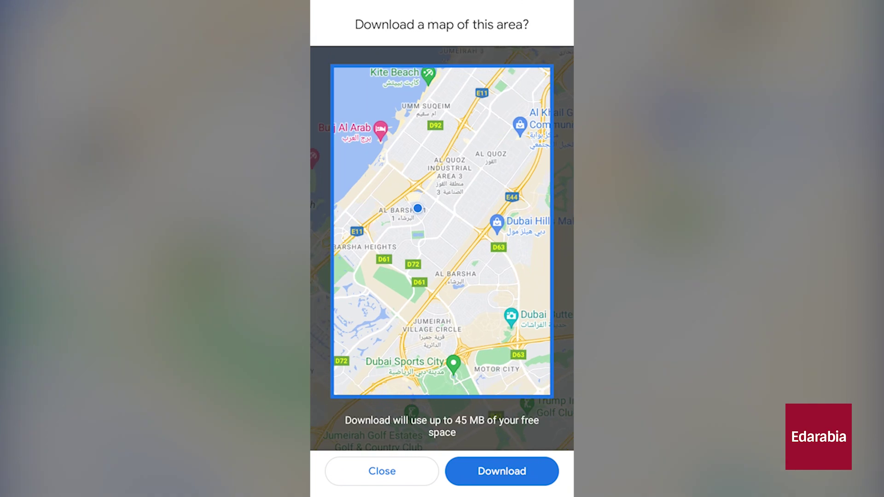
scroll(443, 231, "down", 2)
scroll(442, 232, "up", 2)
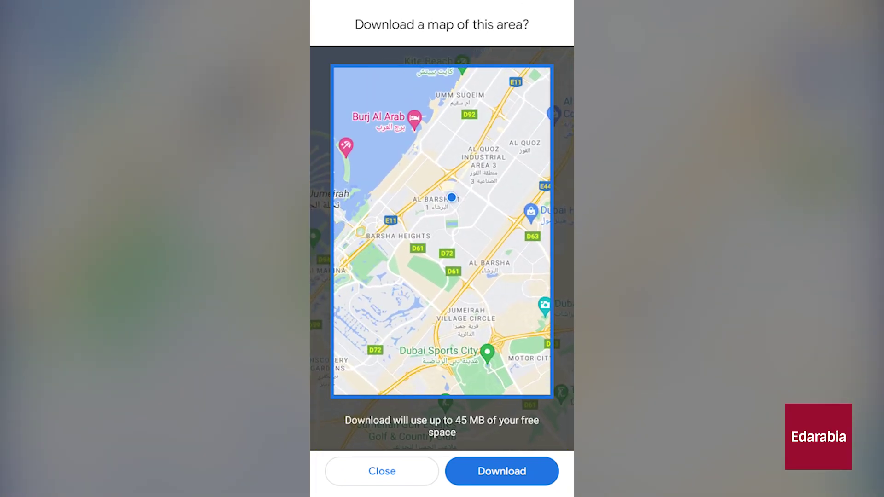
left_click_drag(442, 232, 419, 262)
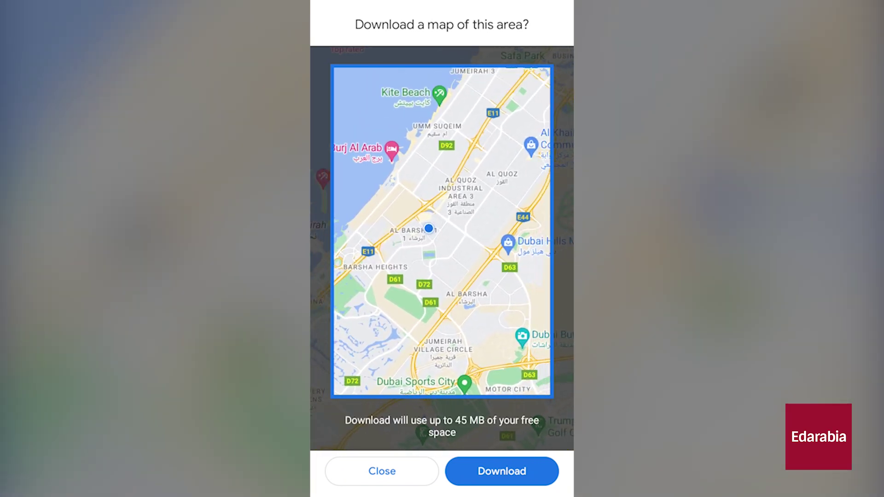
left_click(501, 471)
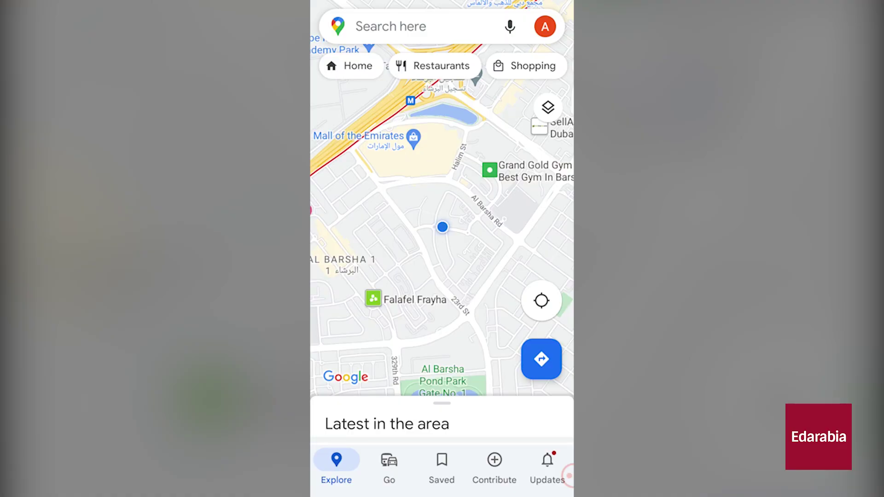
Step: Share real-time location from the blue dot, adjusting the duration to end at 1 hour
left_click(442, 226)
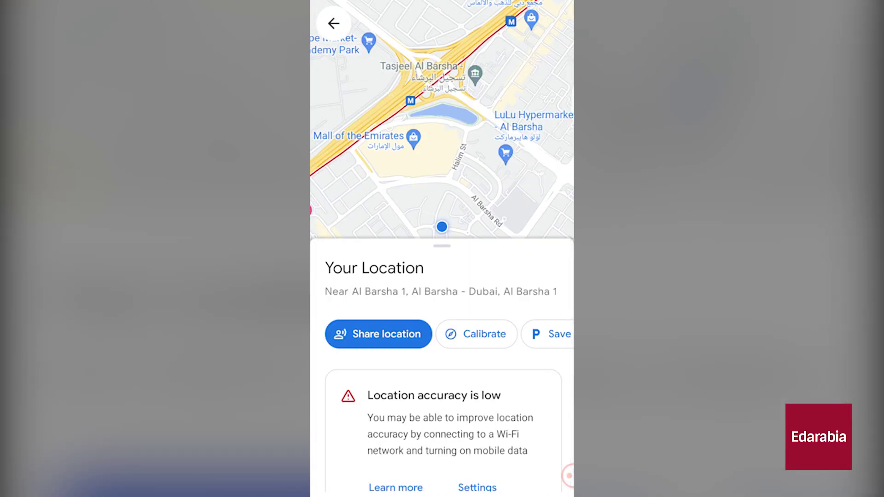
key("Escape")
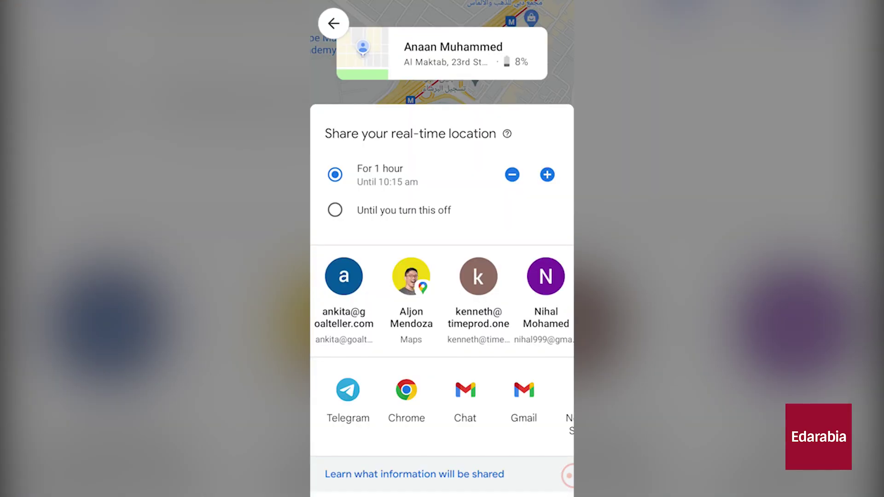
left_click(547, 174)
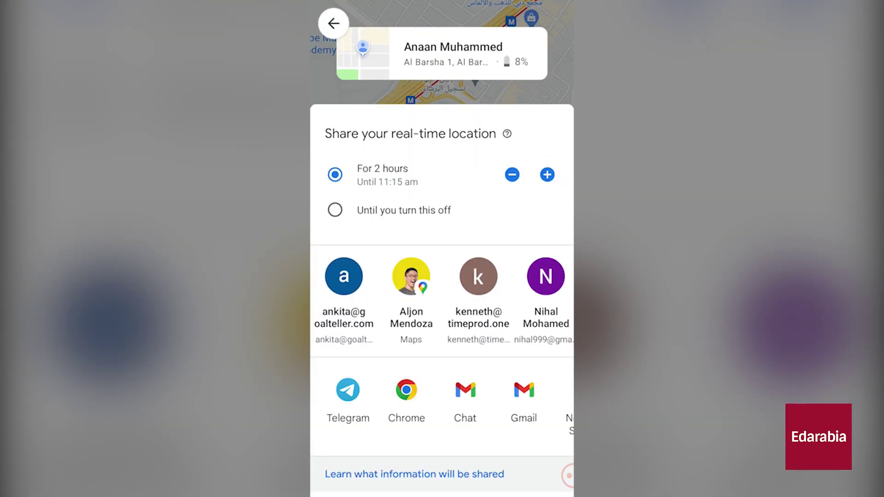
left_click(547, 175)
left_click(547, 174)
left_click(512, 175)
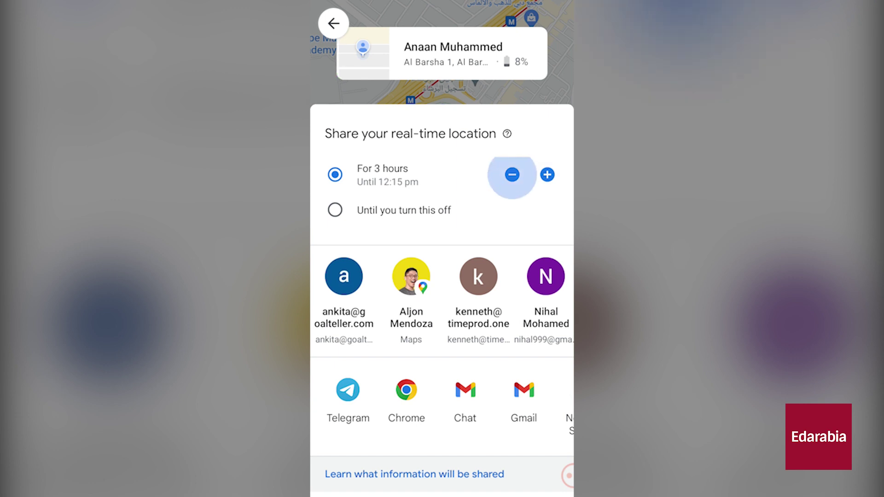
left_click(512, 174)
left_click(513, 174)
left_click_drag(507, 299, 480, 300)
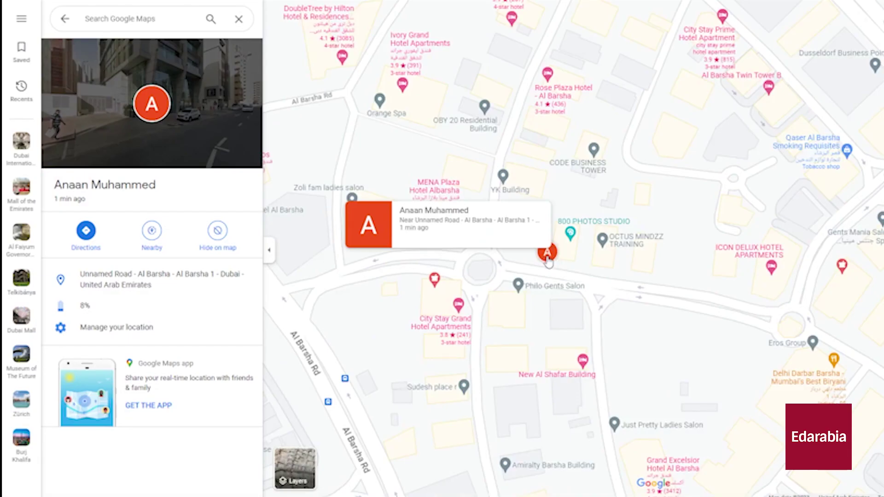
Step: Zoom out around the shared live-location marker in Al Barsha near Mall of the Emirates
scroll(547, 261, "down", 4)
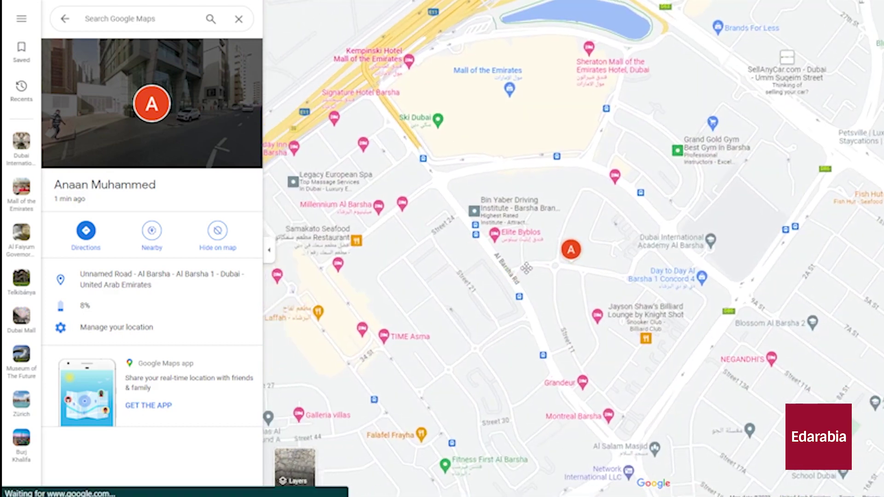
mouse_move(572, 254)
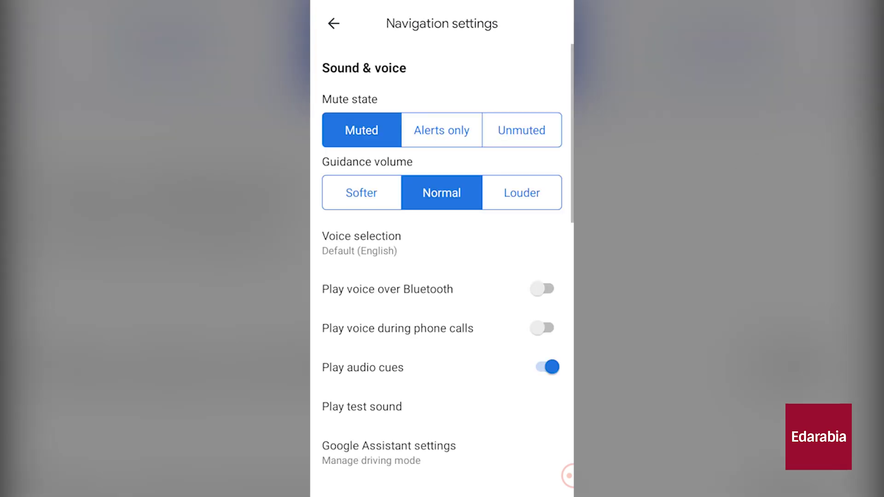
Step: Turn on Avoid toll roads, Avoid motorways and Avoid ferries in Route options
scroll(443, 248, "down", 9)
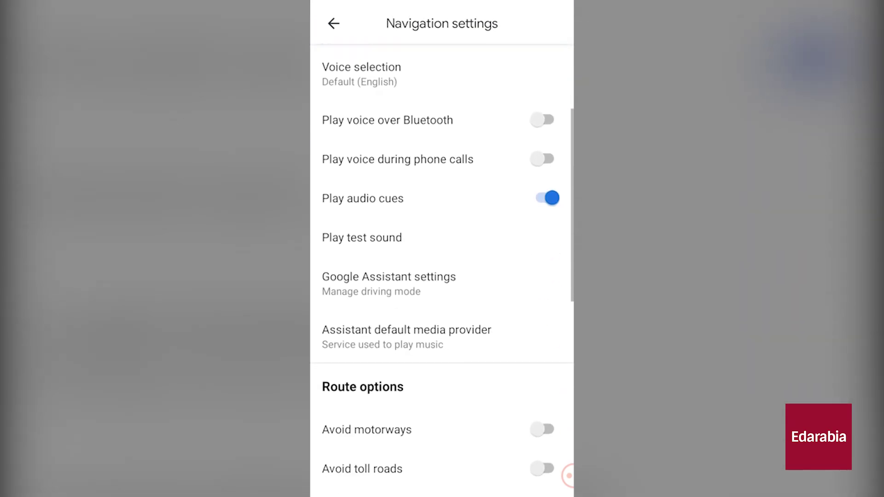
left_click(545, 229)
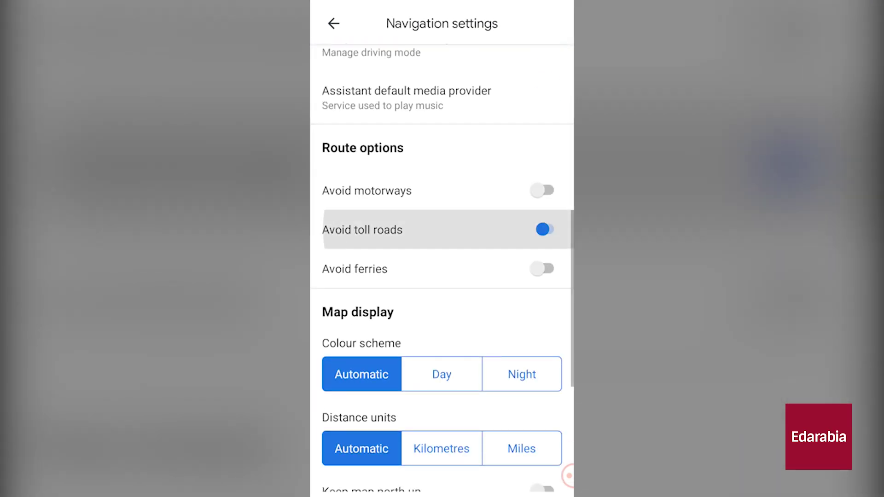
left_click(545, 190)
left_click(545, 269)
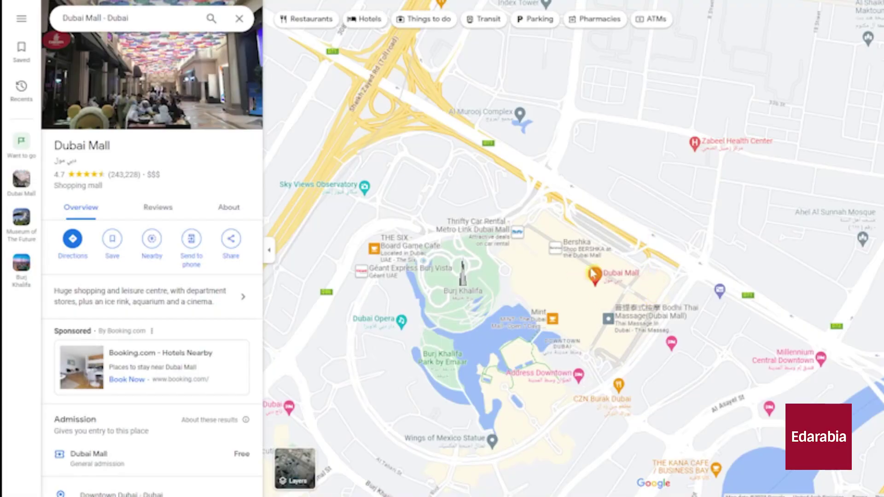
Step: Zoom into Dubai Mall's indoor map and switch the floor selector to L2 to show its stores
scroll(598, 295, "up", 3)
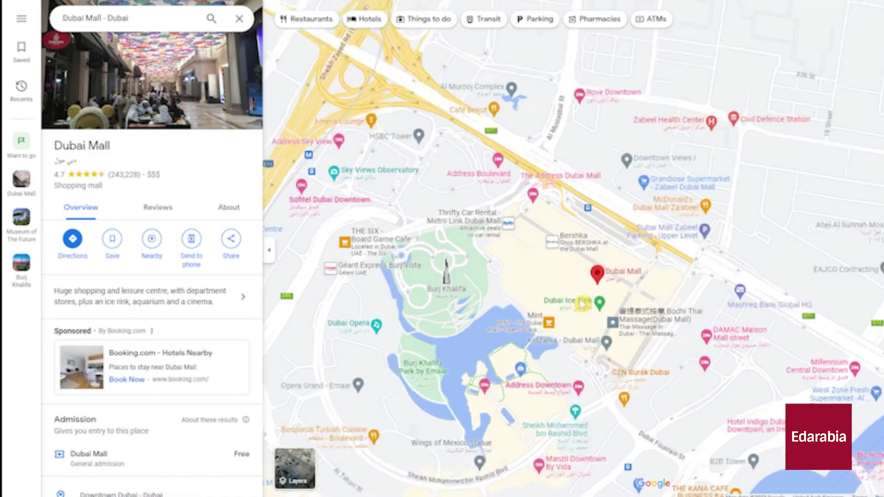
scroll(620, 297, "up", 2)
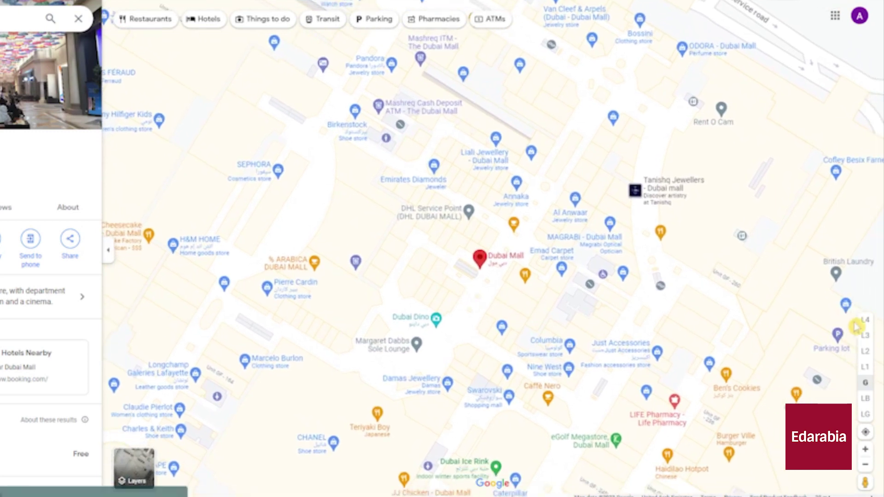
left_click(866, 374)
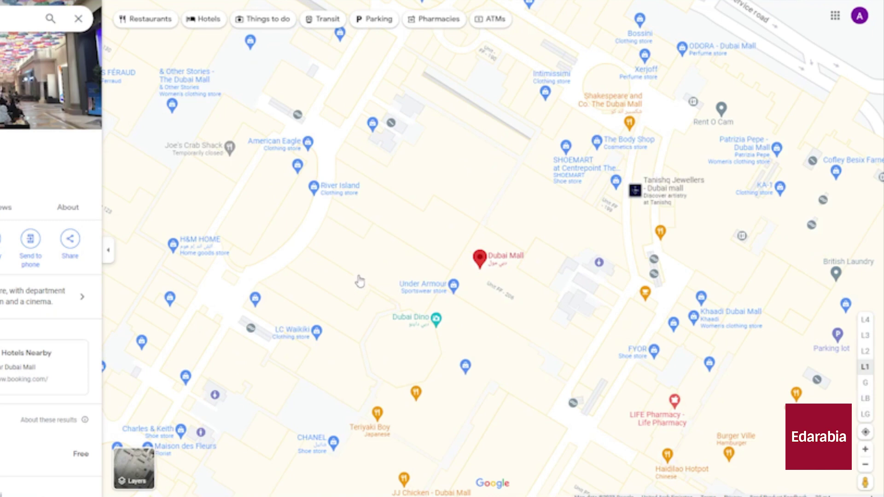
left_click(868, 352)
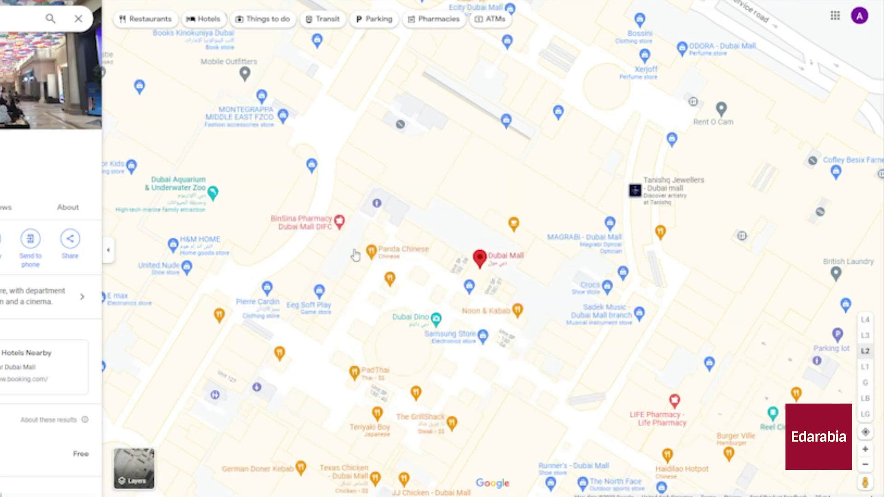
scroll(527, 203, "down", 2)
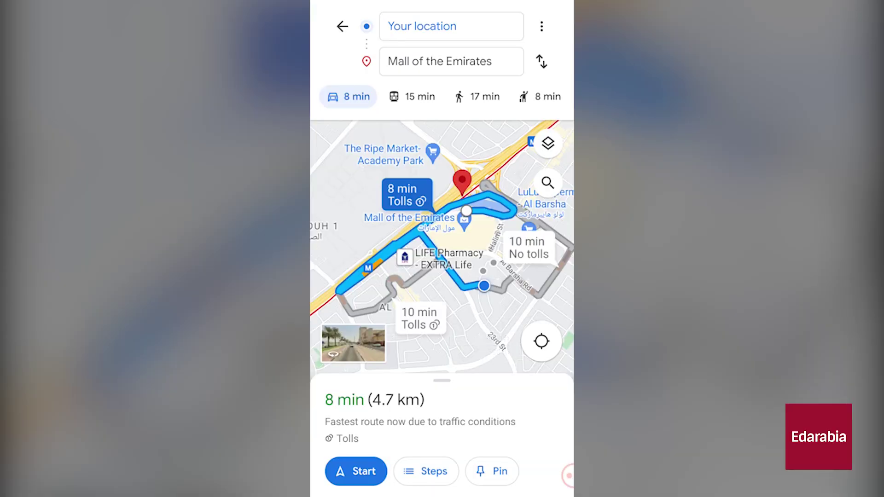
Step: Add a stop from the route menu and move Mall of the Emirates later in the stop order
left_click(542, 26)
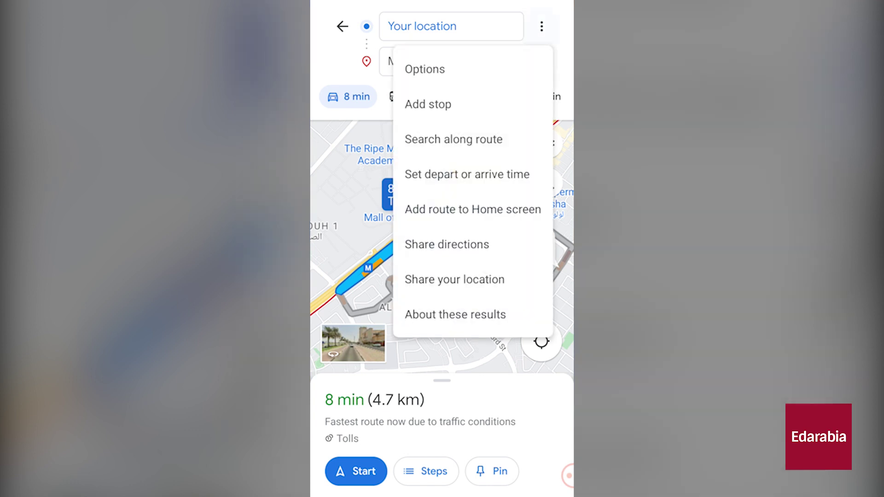
left_click(428, 104)
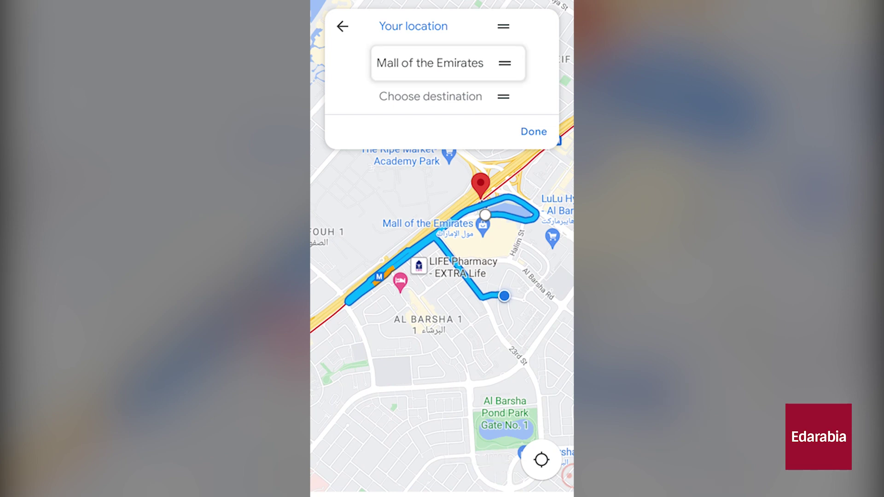
left_click_drag(505, 63, 505, 97)
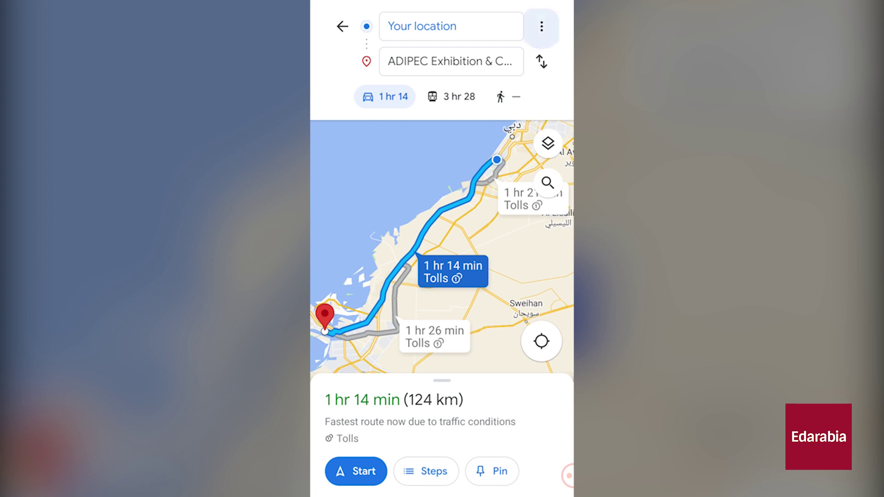
Step: Set the ADIPEC route's time to Arrive by 11:00 am Today and confirm it
left_click(541, 26)
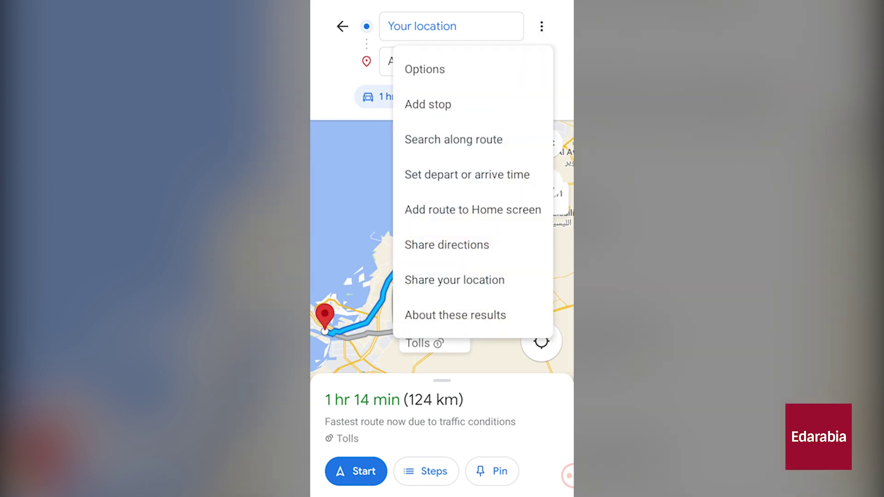
left_click(467, 174)
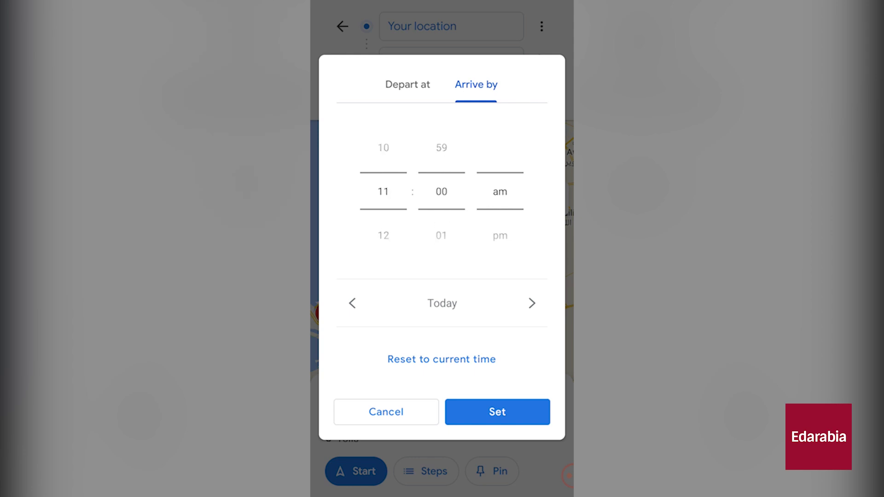
left_click(497, 412)
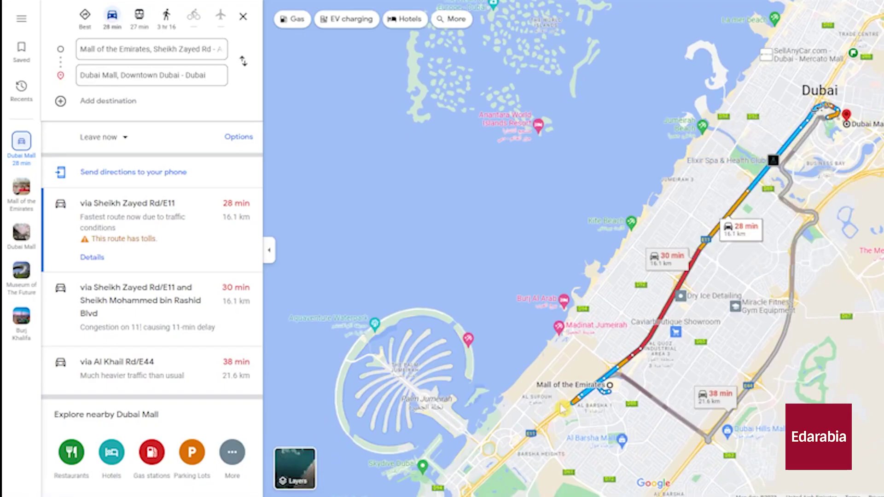
Step: Drag the route past Dubai Hills via Al Khail Rd, then back, and remove the detour point
mouse_move(736, 306)
left_click_drag(700, 261, 758, 296)
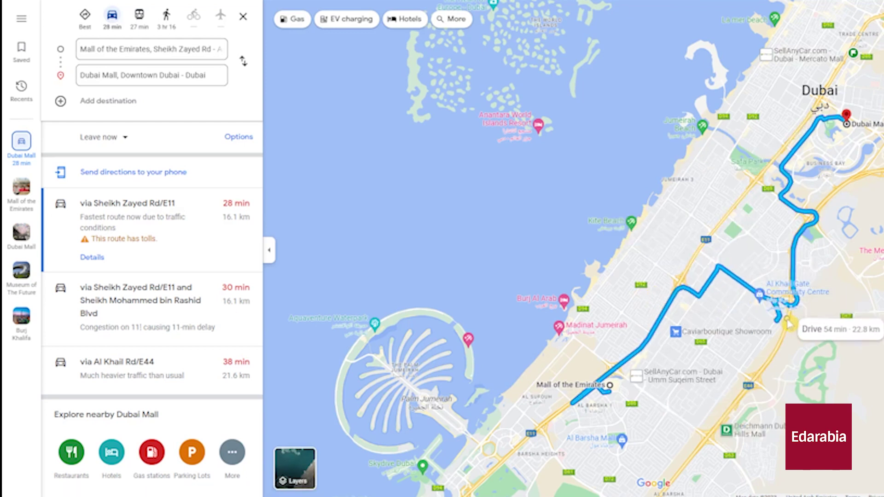
left_click_drag(788, 324, 708, 441)
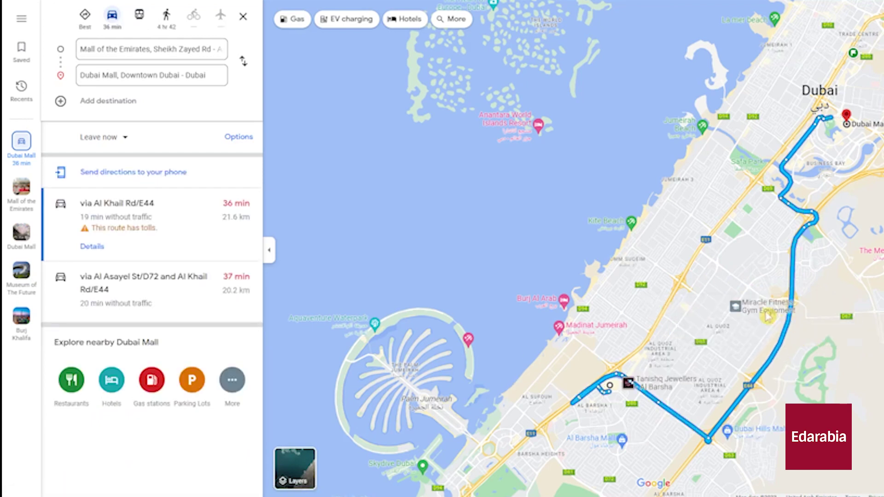
left_click_drag(789, 318, 653, 229)
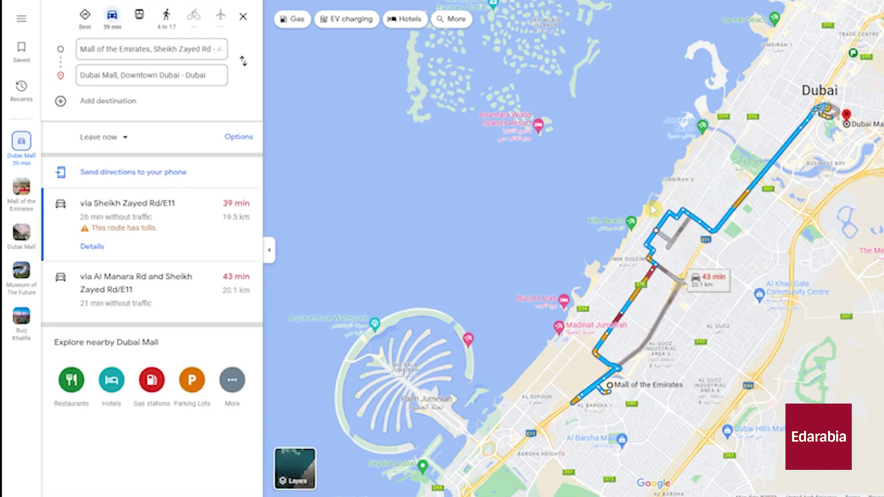
double_click(658, 232)
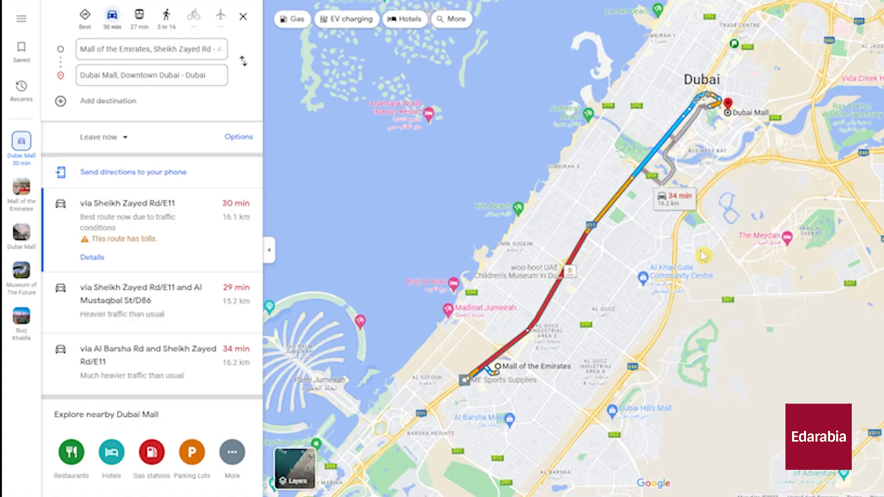
Step: Switch to public transport and select the 27 min Red Line metro route on the map
left_click(139, 23)
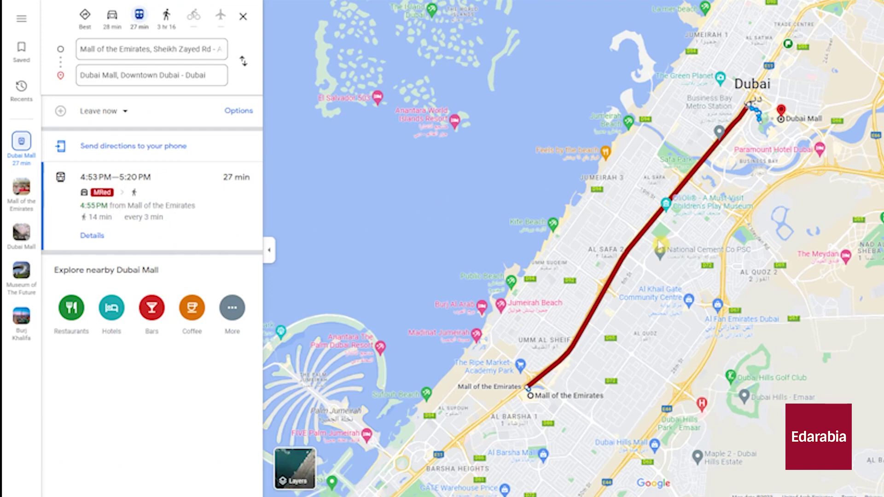
scroll(660, 246, "up", 2)
left_click_drag(611, 201, 615, 154)
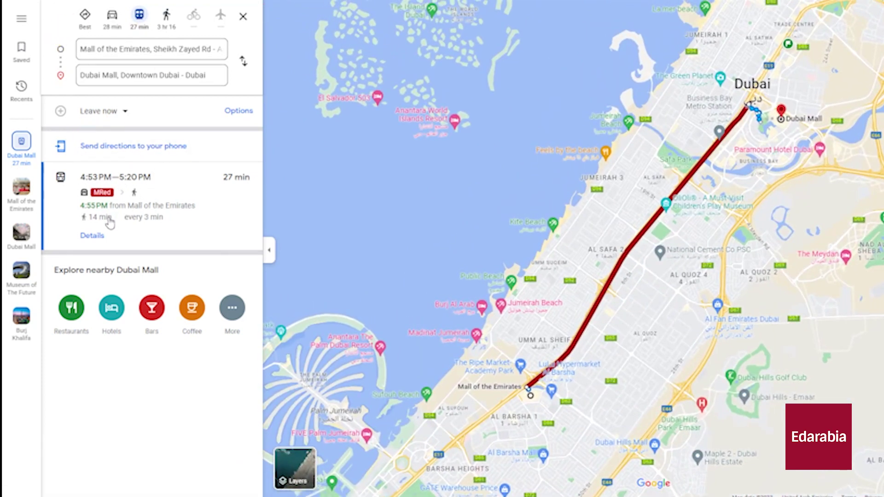
left_click(630, 252)
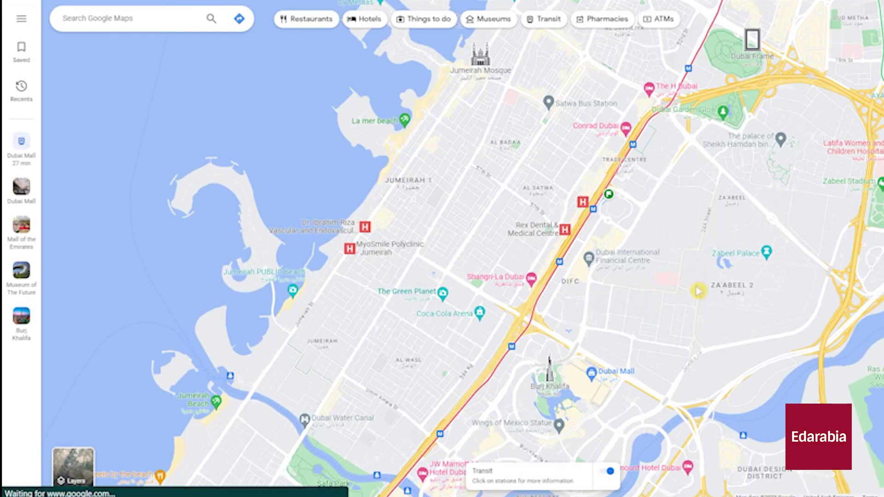
Step: Turn on the Traffic layer over central Dubai
mouse_move(76, 469)
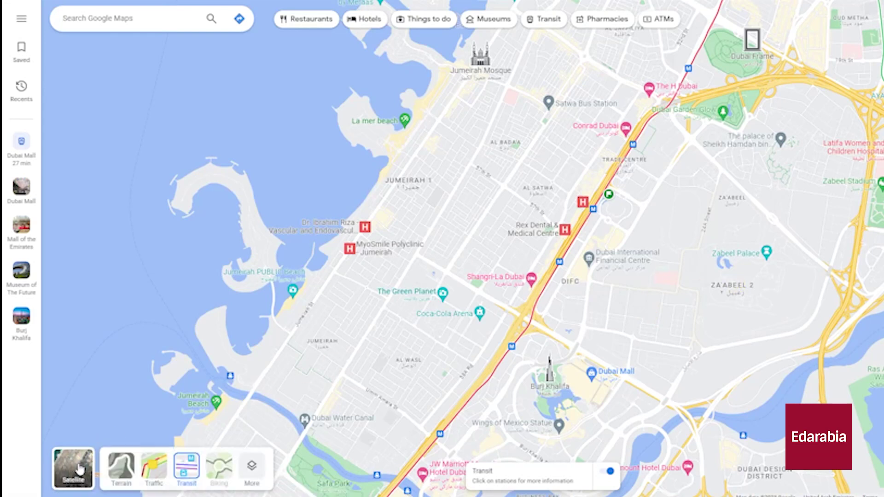
left_click(152, 469)
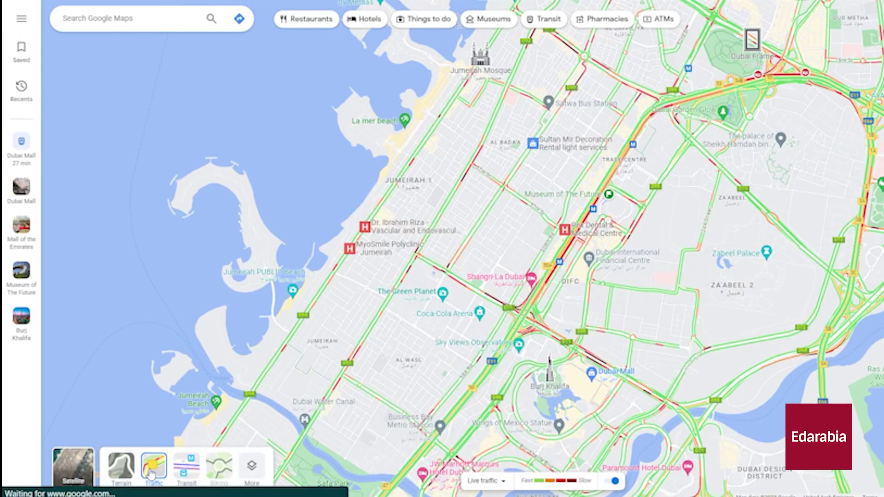
scroll(480, 302, "up", 3)
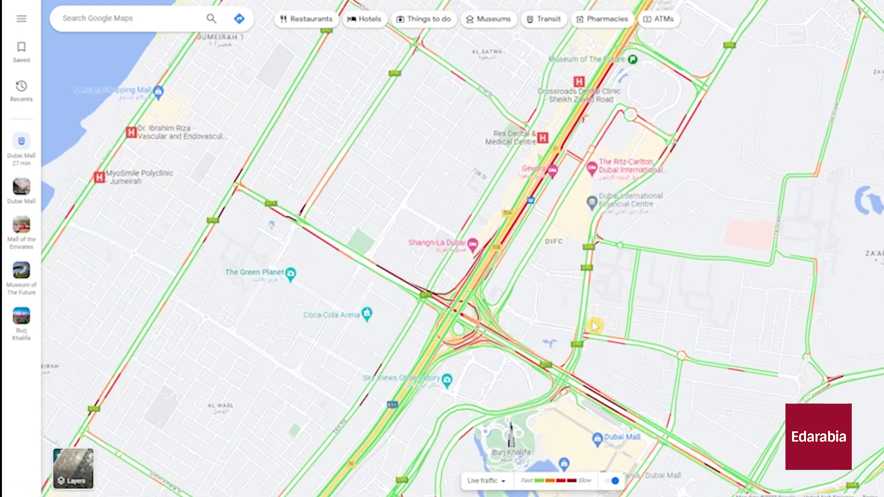
scroll(603, 326, "down", 3)
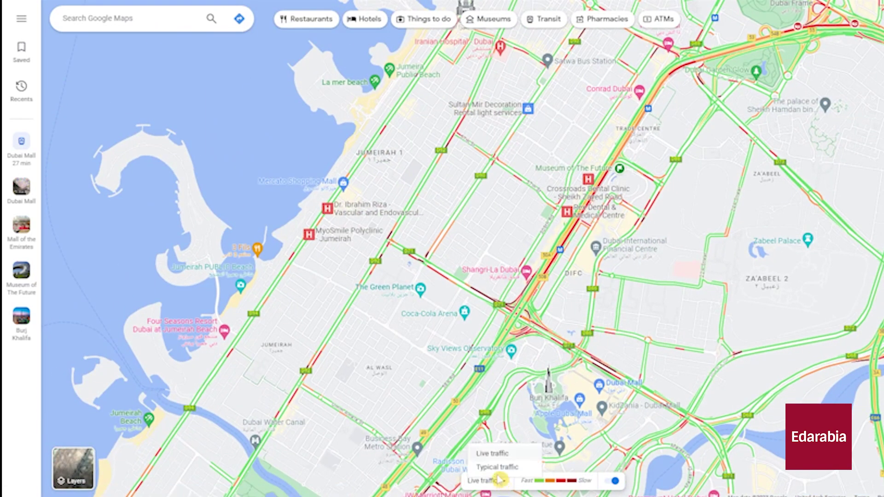
Step: Switch to Typical traffic and drag the time slider to about 6:25 AM
left_click(497, 468)
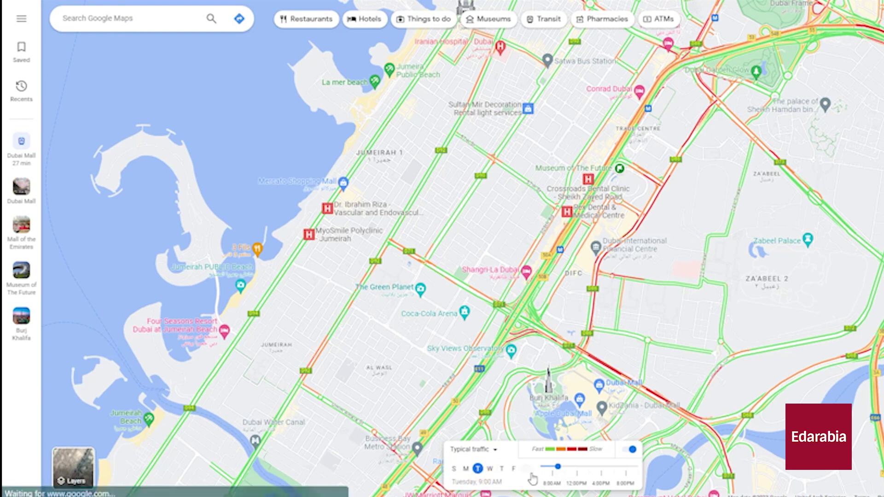
left_click(557, 469)
left_click_drag(545, 471, 543, 468)
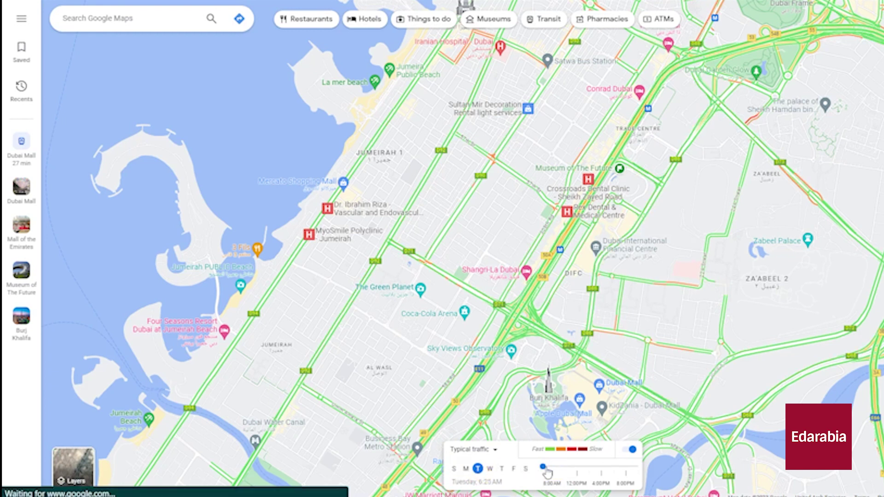